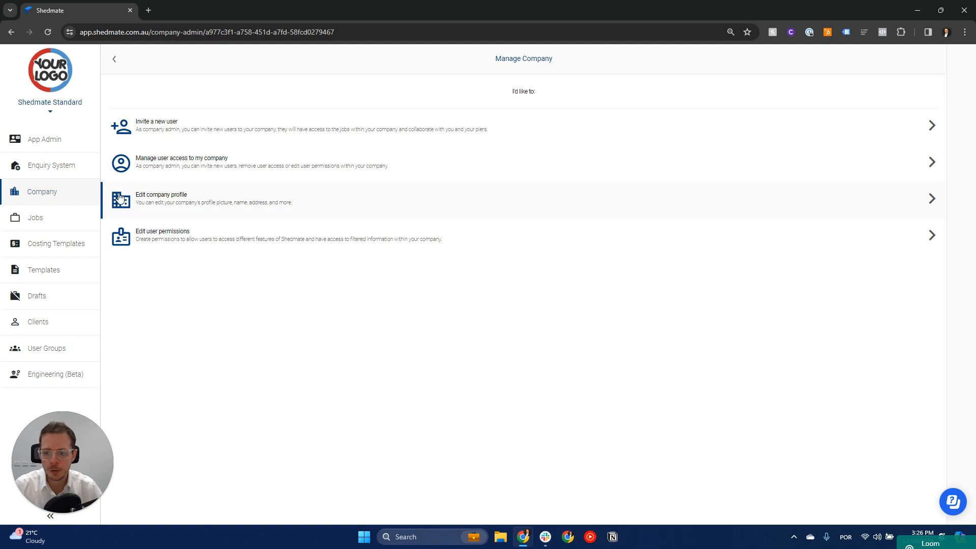
- Create a new user permission and name it Project Managers
click(170, 238)
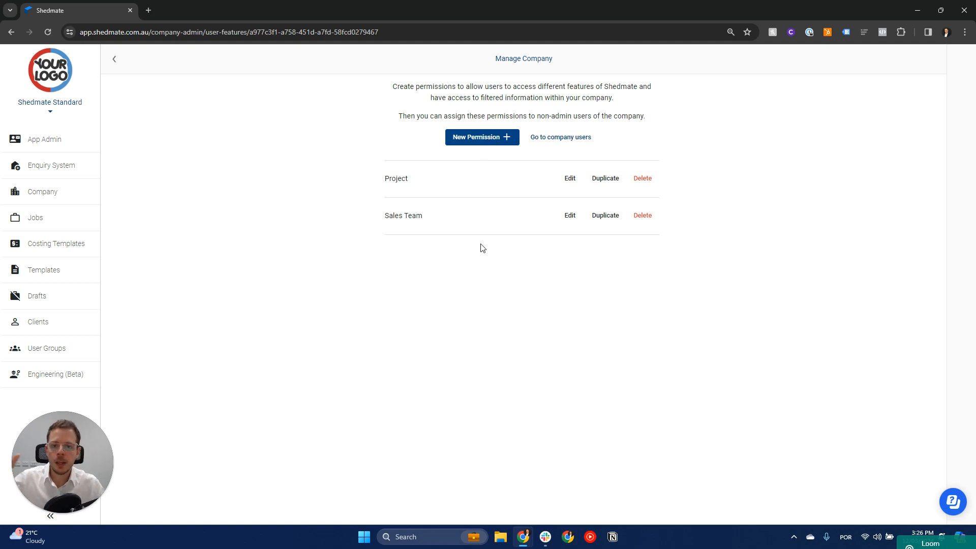
click(488, 141)
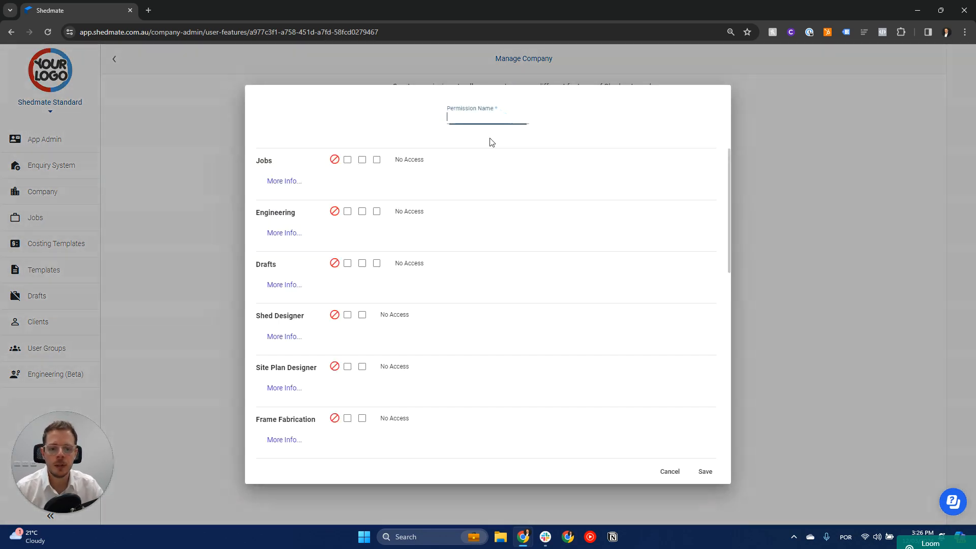
click(473, 116)
text(Project managers)
click(473, 116)
key(shift+Right)
text(M)
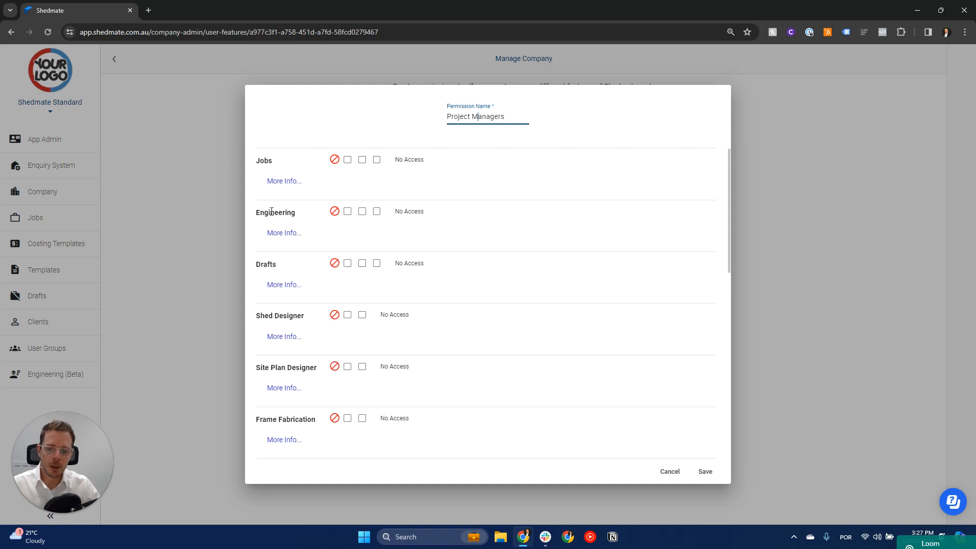
- Set the permission's Jobs access to Edit Access
scroll(274, 280, down, 9)
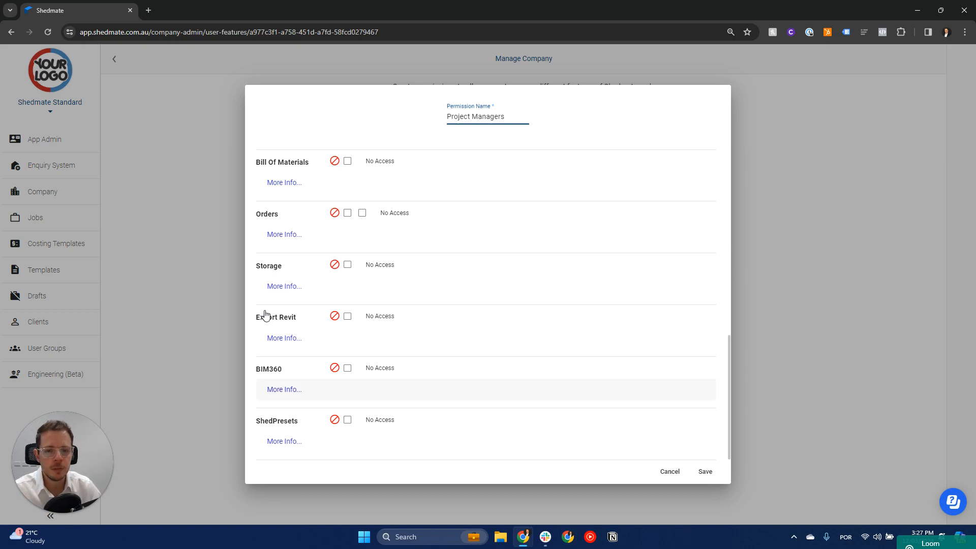
scroll(301, 288, up, 10)
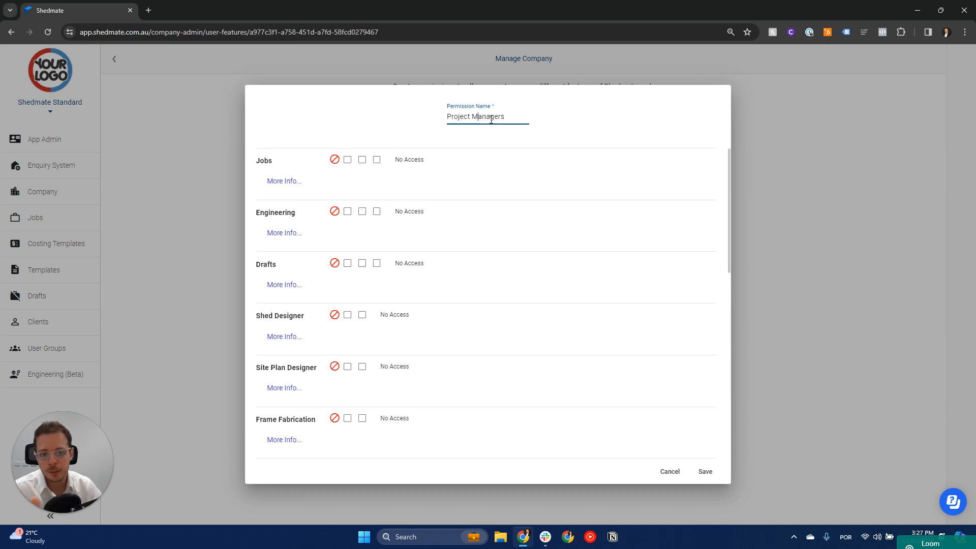
click(348, 160)
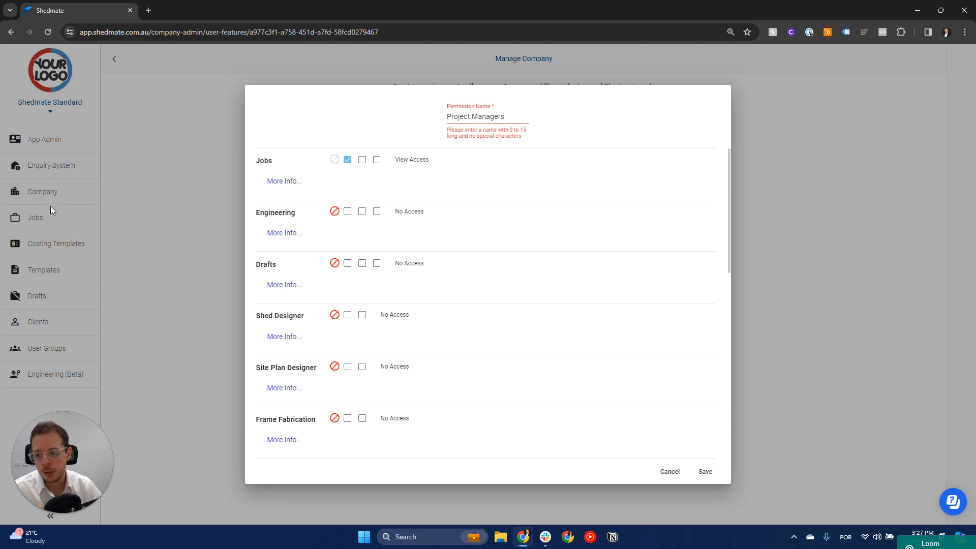
click(362, 160)
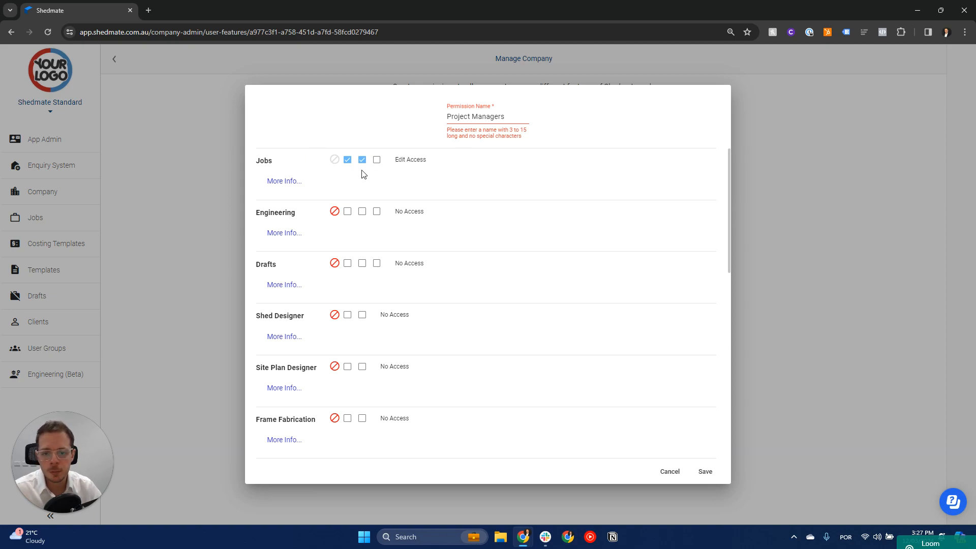
click(377, 161)
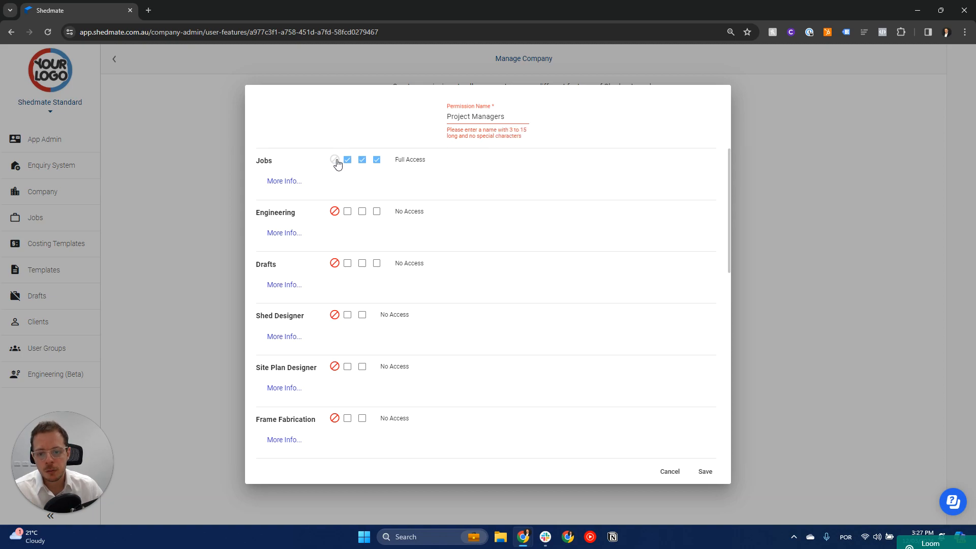
click(362, 160)
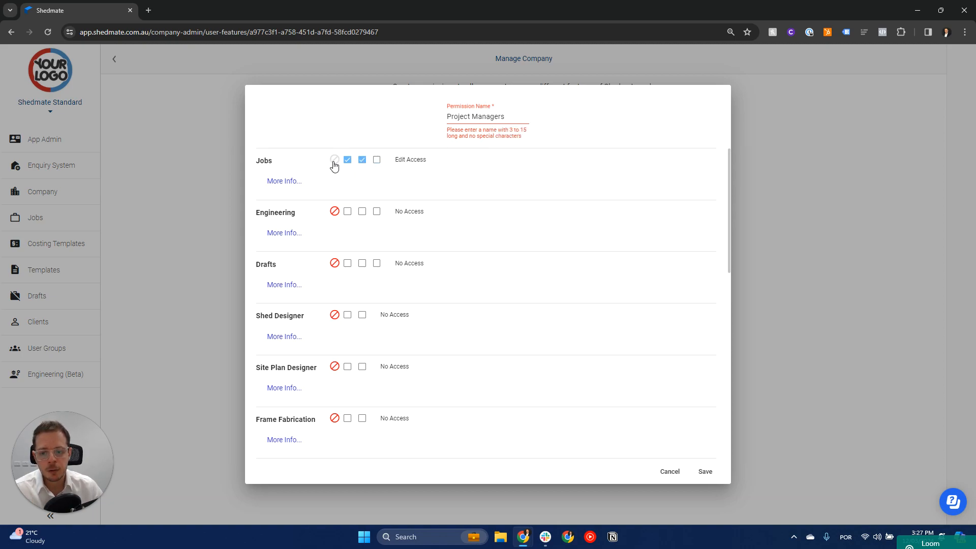
- Give Engineering, Drafts, Shed Designer, Site Plan Designer and Frame Fabrication Edit Access
click(363, 212)
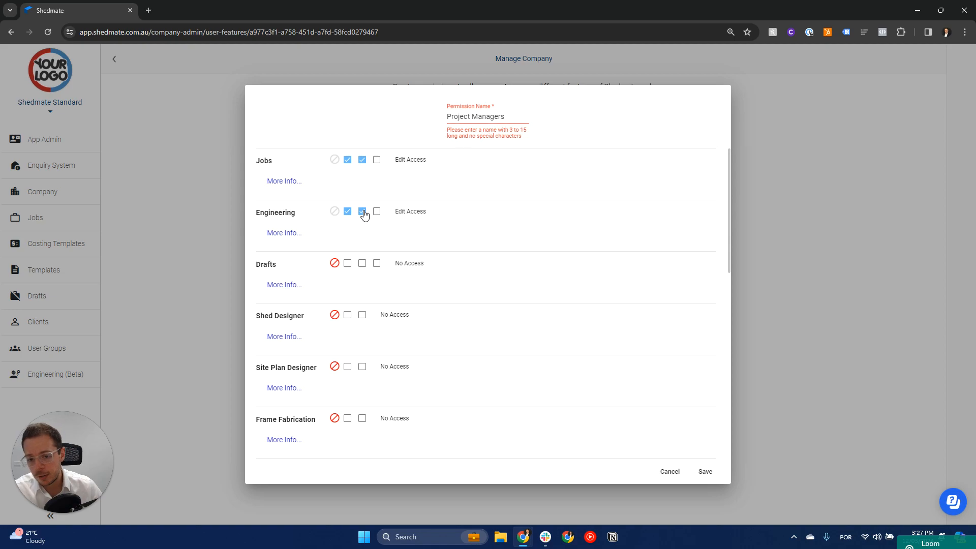
click(363, 264)
scroll(365, 267, down, 1)
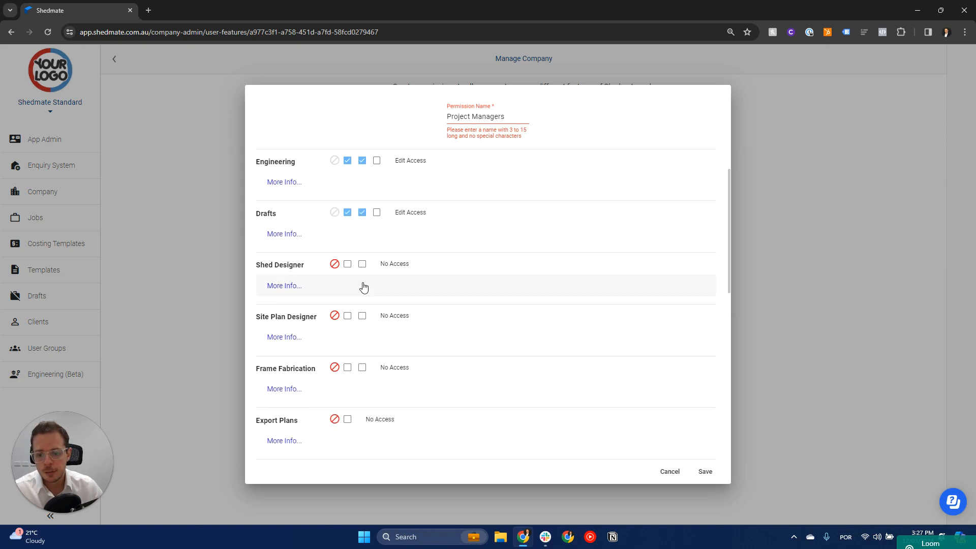
click(363, 264)
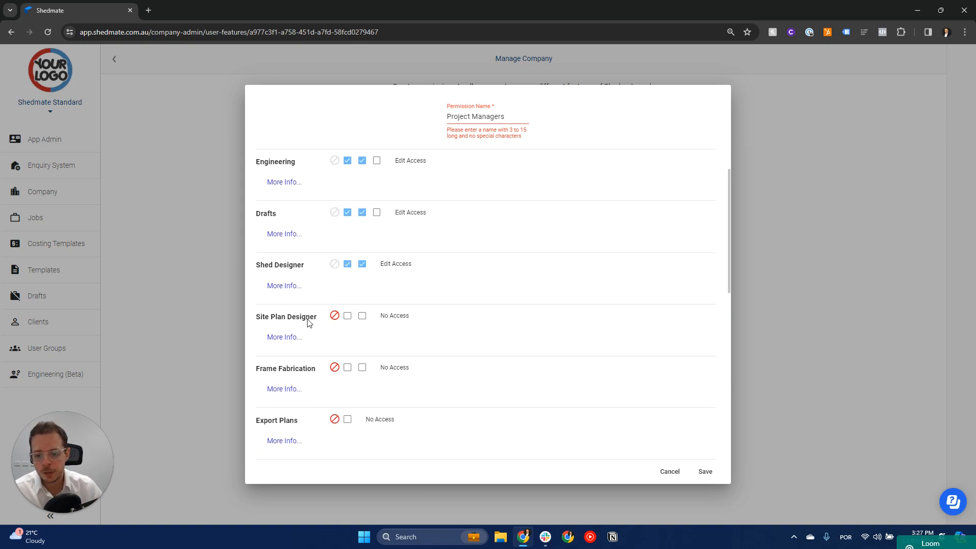
click(362, 315)
click(362, 368)
- Grant access to Export Plans
scroll(361, 371, down, 2)
click(348, 319)
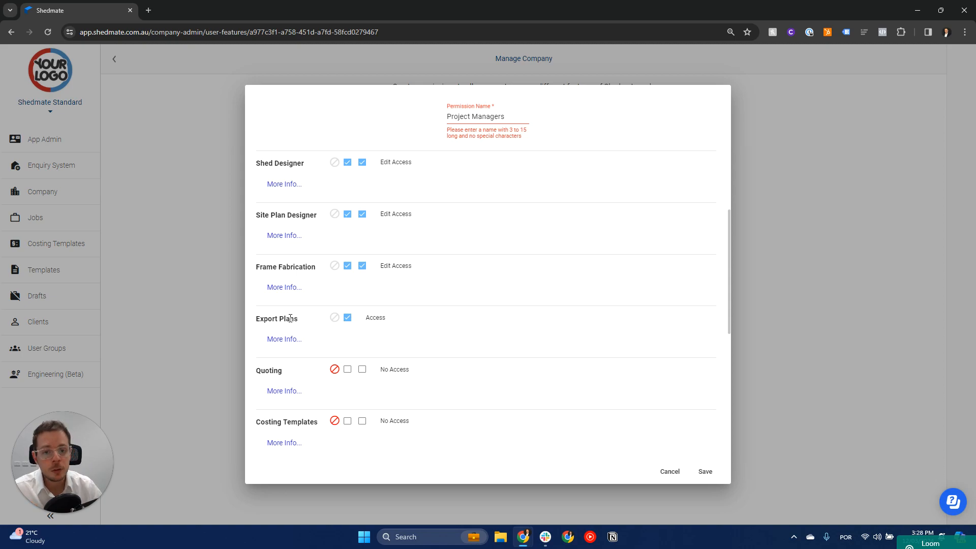
click(334, 317)
click(347, 319)
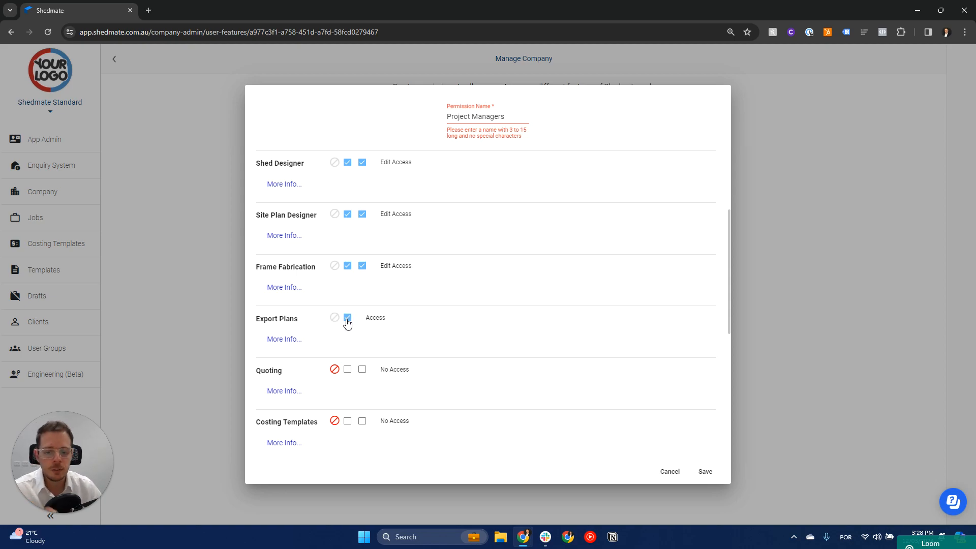
- Give Quoting, Costing Templates and Orders Edit Access, Bill Of Materials access and Storage View Access
scroll(347, 322, down, 3)
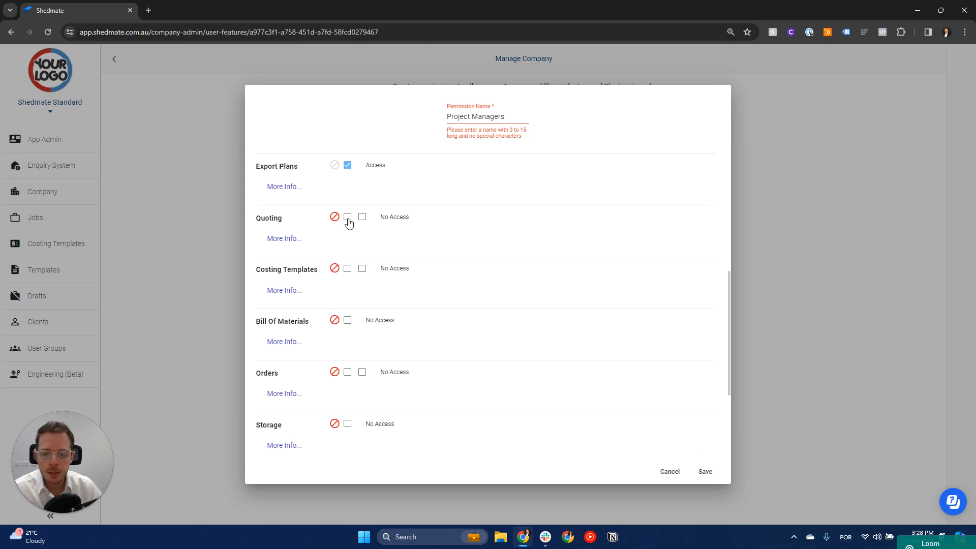
click(362, 218)
click(361, 269)
click(348, 321)
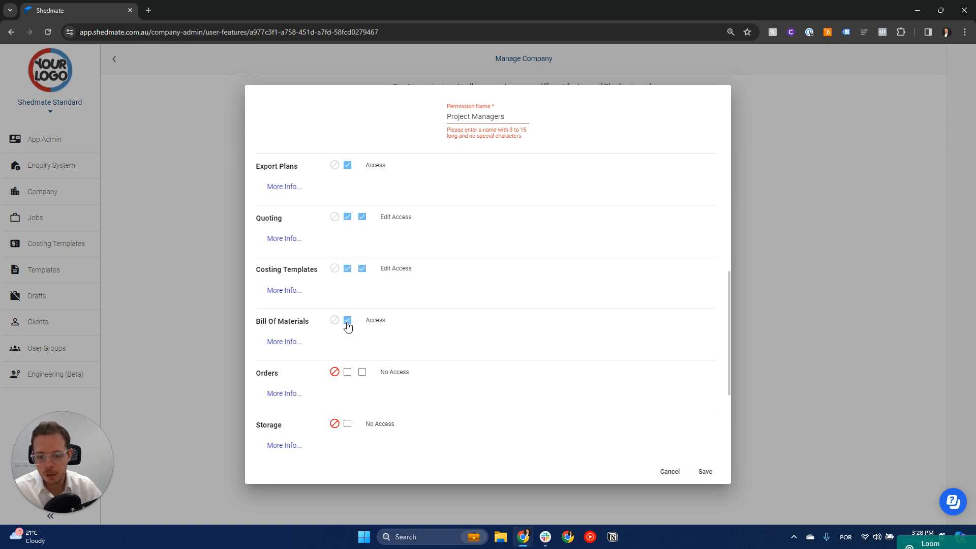
click(362, 373)
click(347, 424)
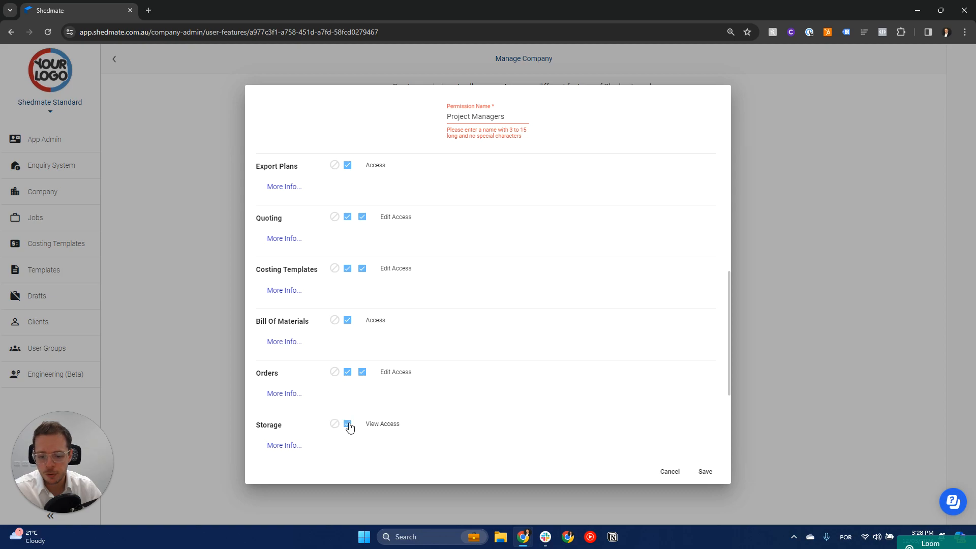
- Grant access to Export Revit, BIM360 and ShedPresets
scroll(348, 422, down, 3)
click(347, 323)
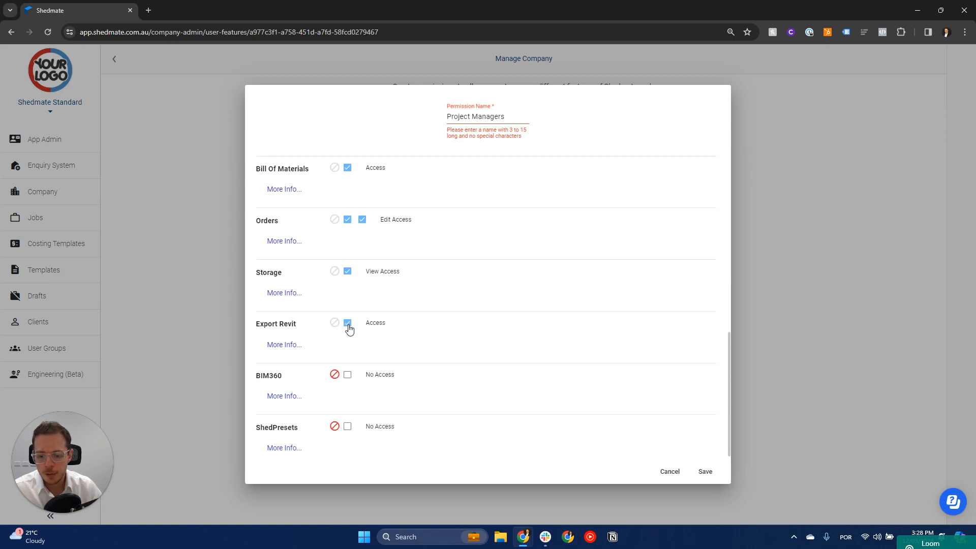
scroll(346, 341, down, 1)
click(348, 371)
click(348, 421)
scroll(349, 426, up, 9)
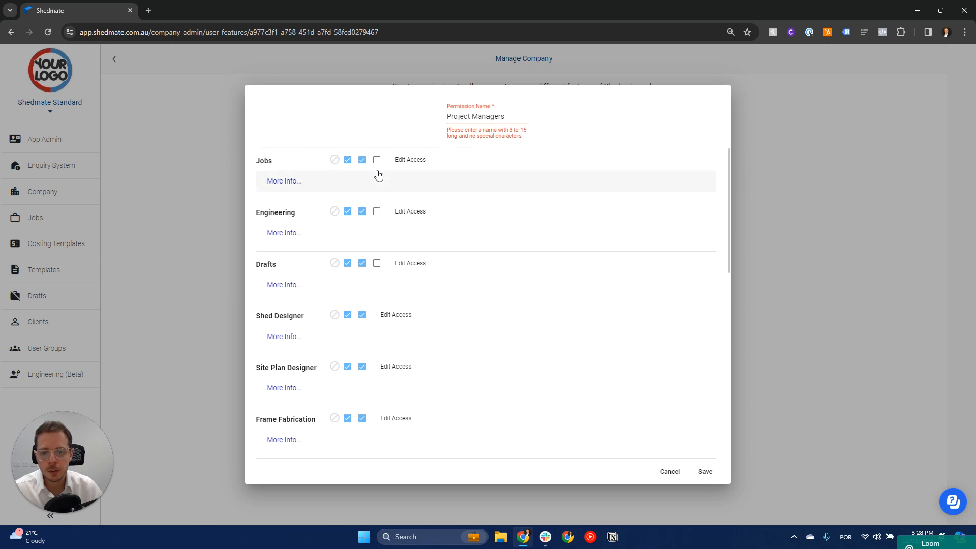
- Rename the permission to ProjectManagers without a space and save it
click(705, 473)
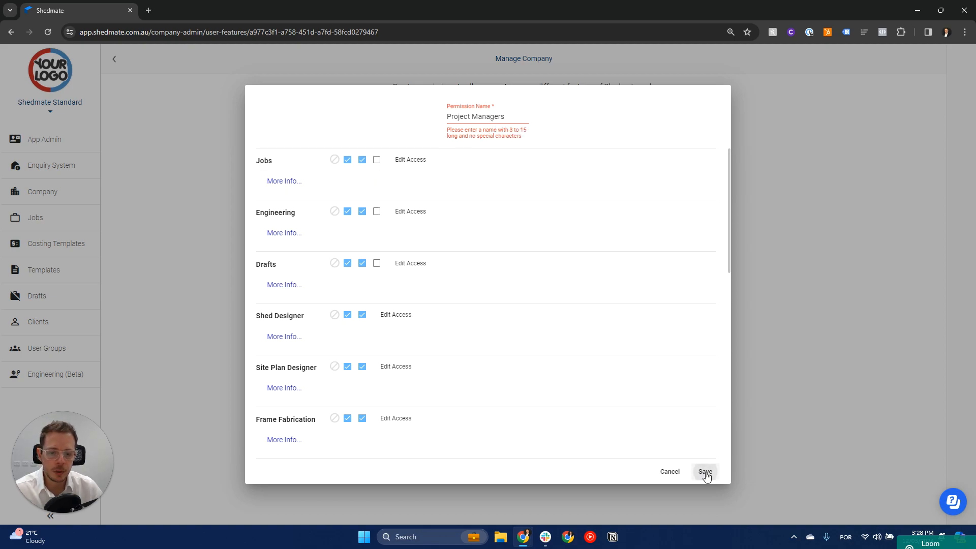
click(508, 122)
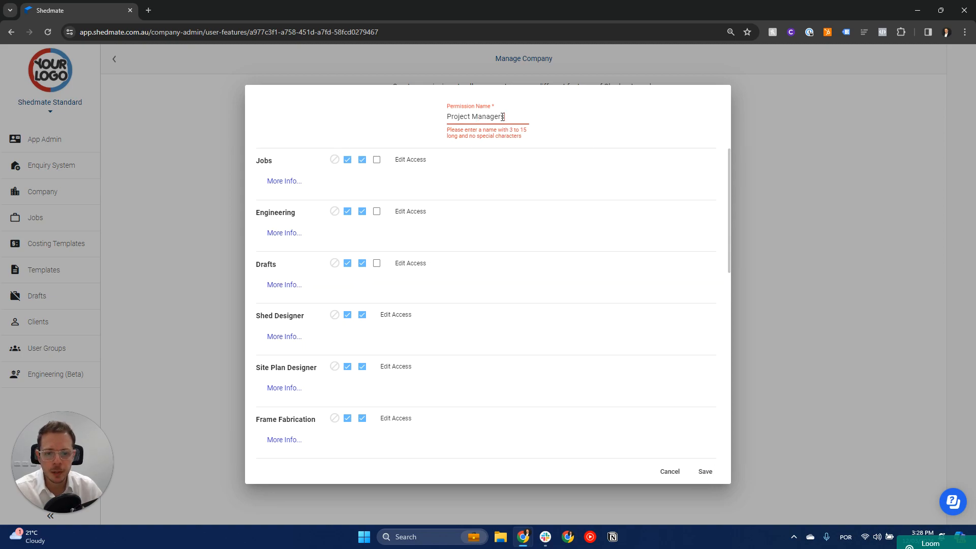
click(474, 118)
key(BackSpace)
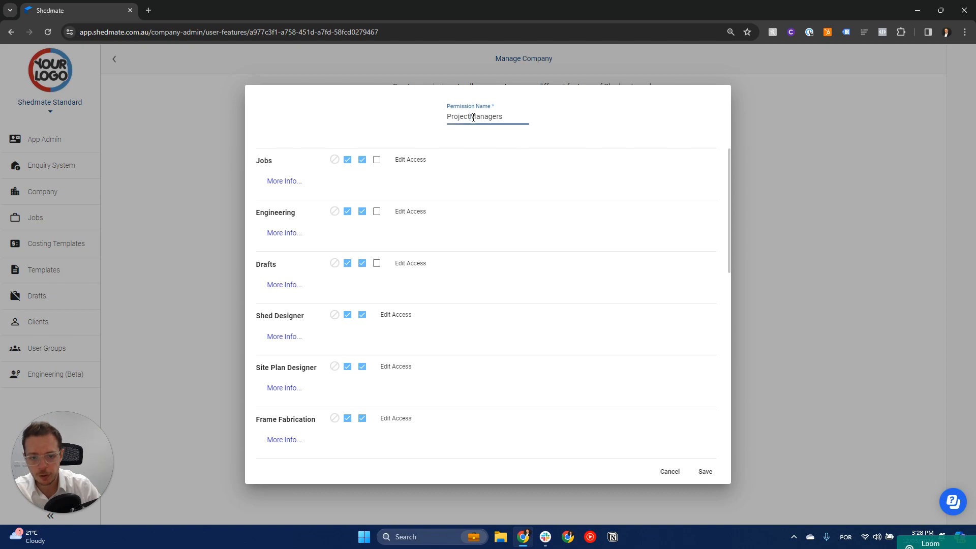
key(BackSpace)
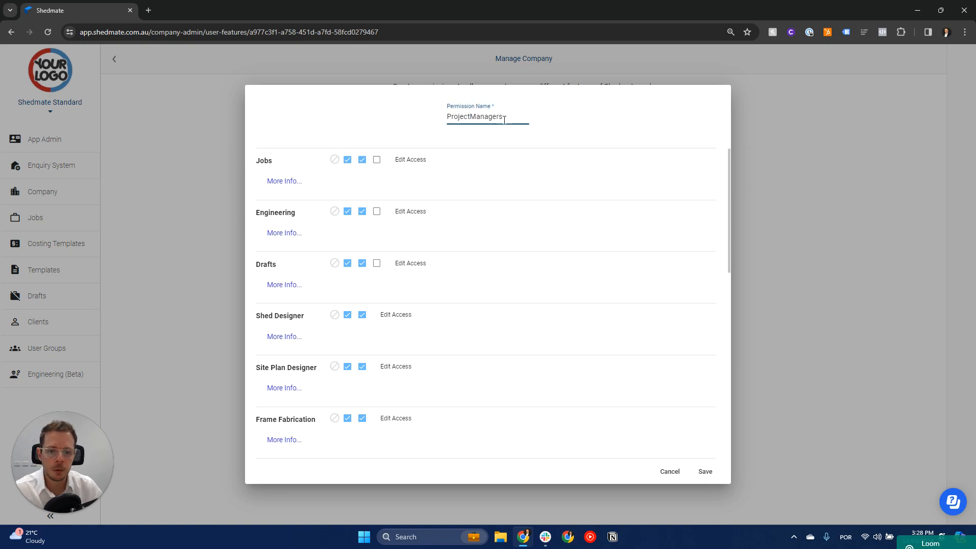
click(614, 143)
click(707, 473)
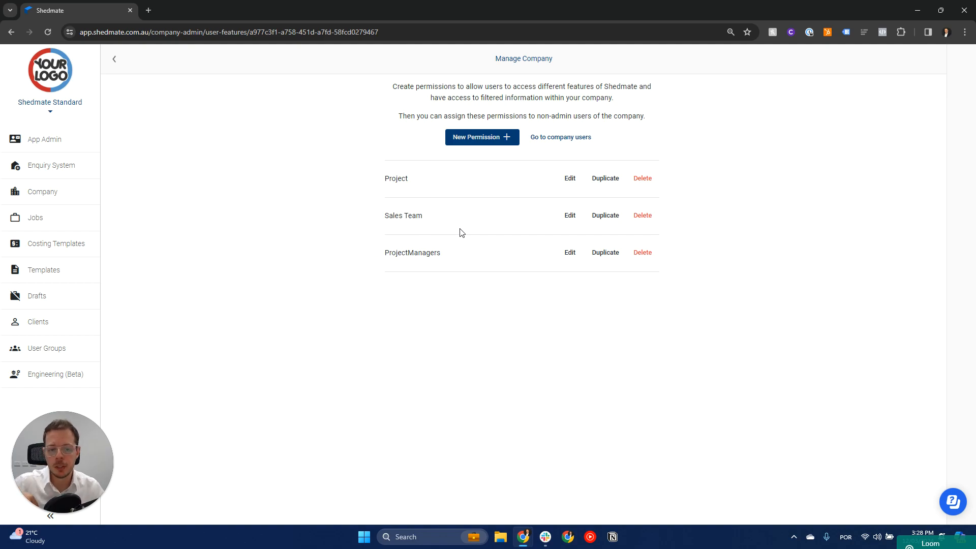
- Open a regular user's details from the company's user access list
click(52, 199)
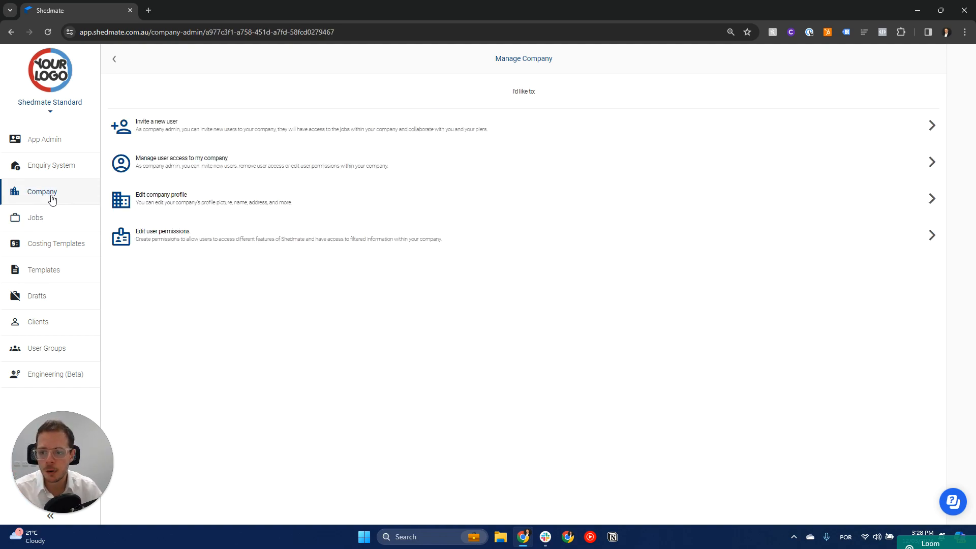
click(176, 165)
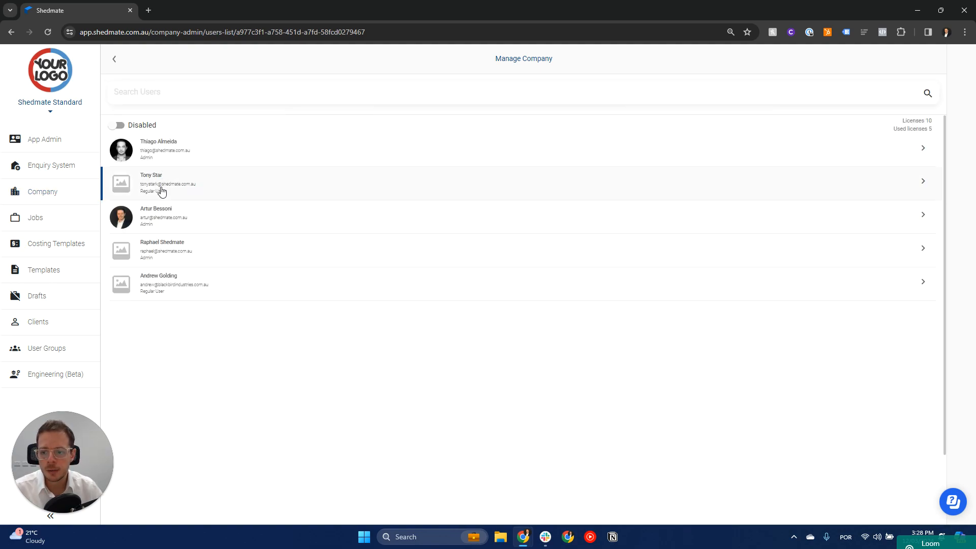
click(160, 190)
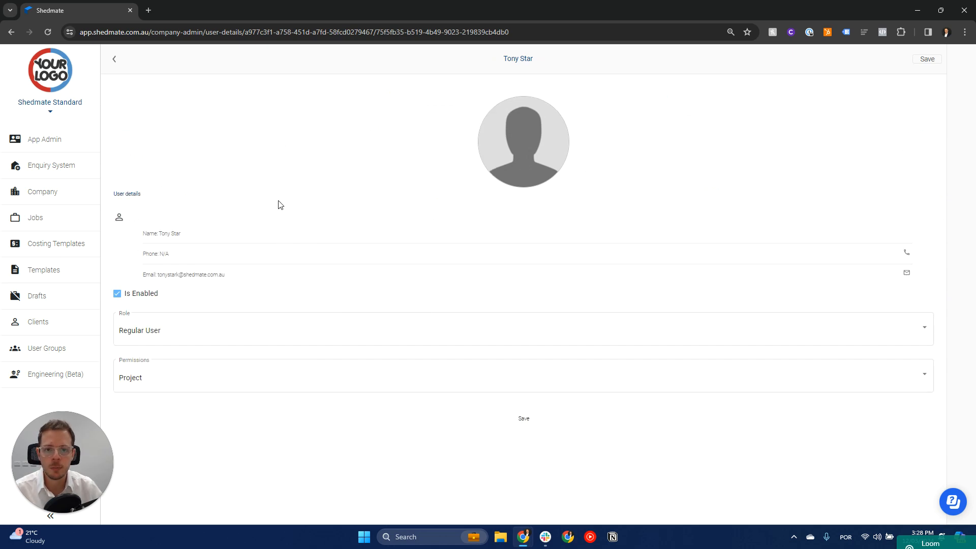
click(152, 331)
click(145, 356)
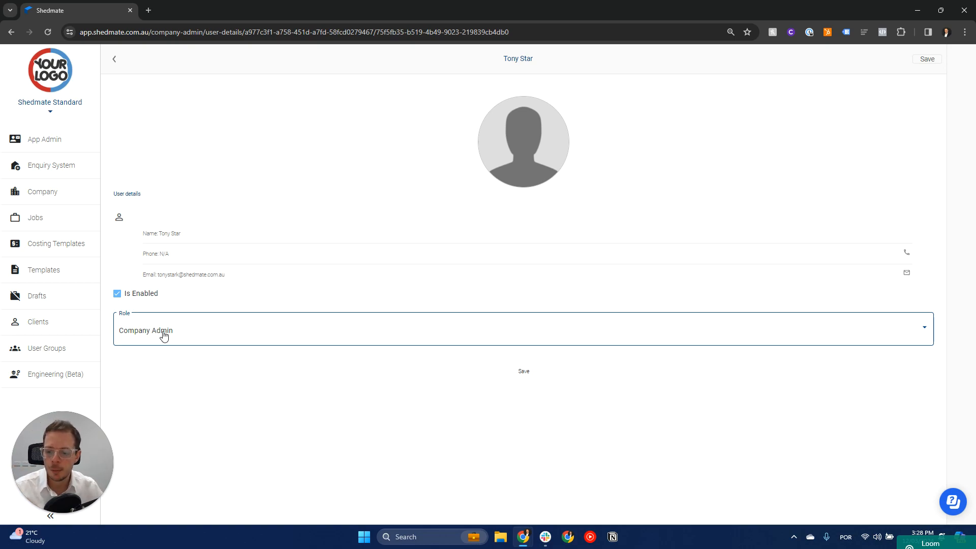
click(165, 334)
click(157, 316)
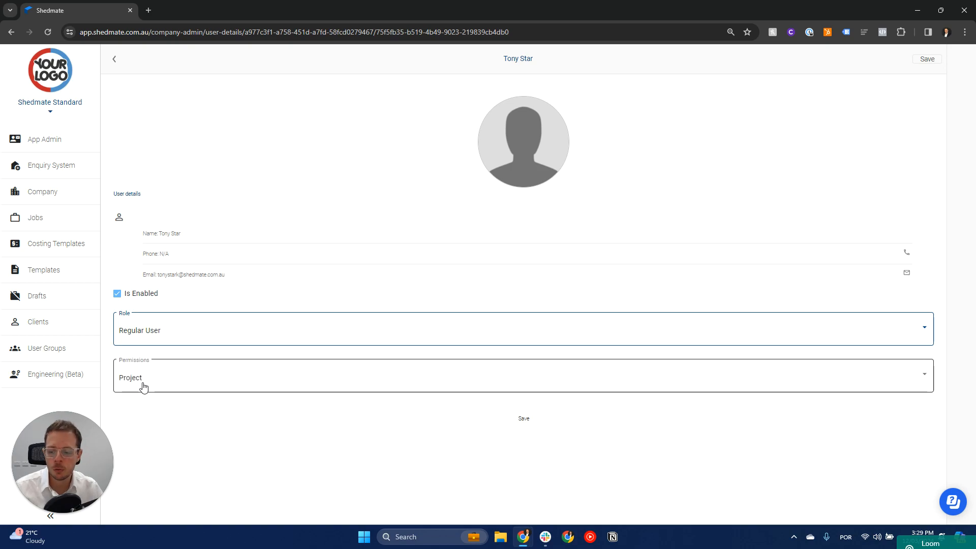
- Assign the ProjectManagers permission to the user and save
click(161, 381)
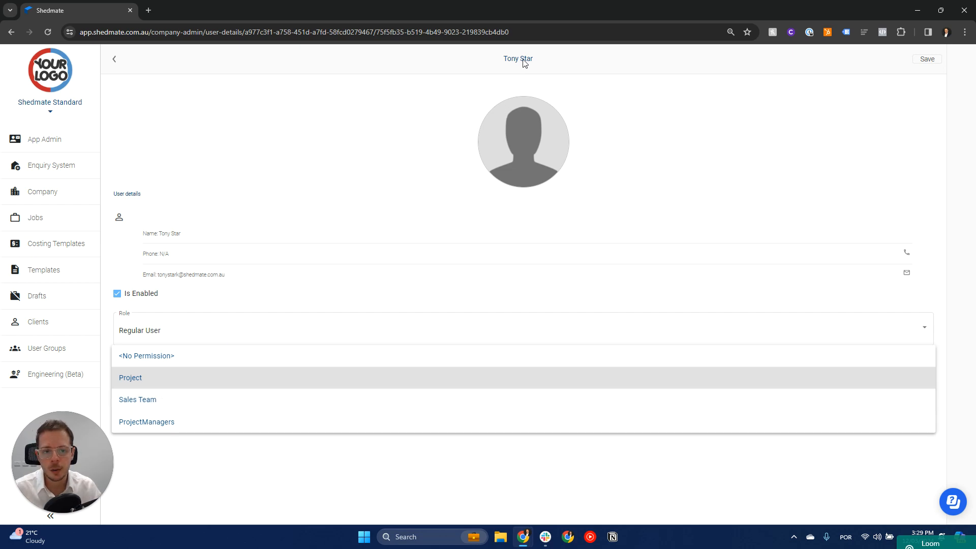
click(161, 423)
click(514, 420)
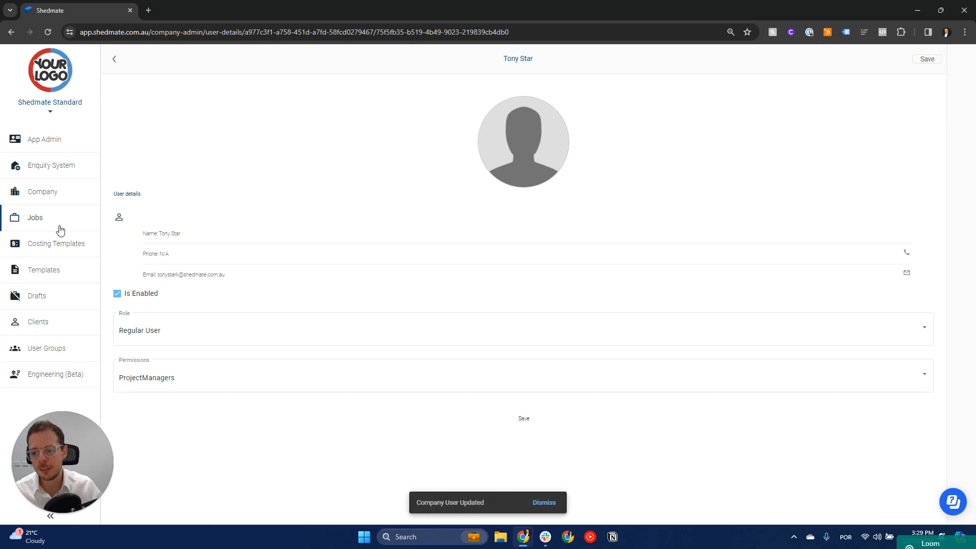
- Reopen the ProjectManagers permission to review its feature access settings and save it
click(46, 197)
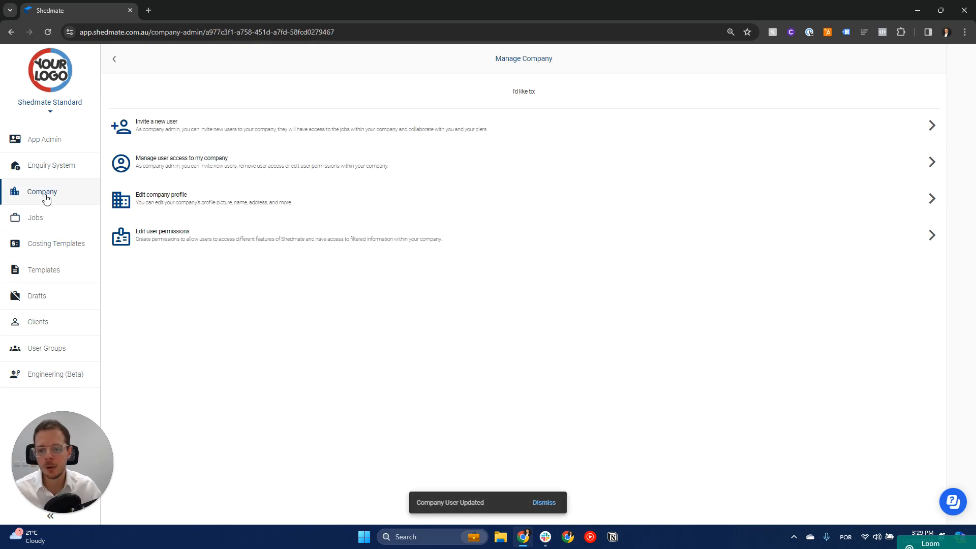
click(168, 239)
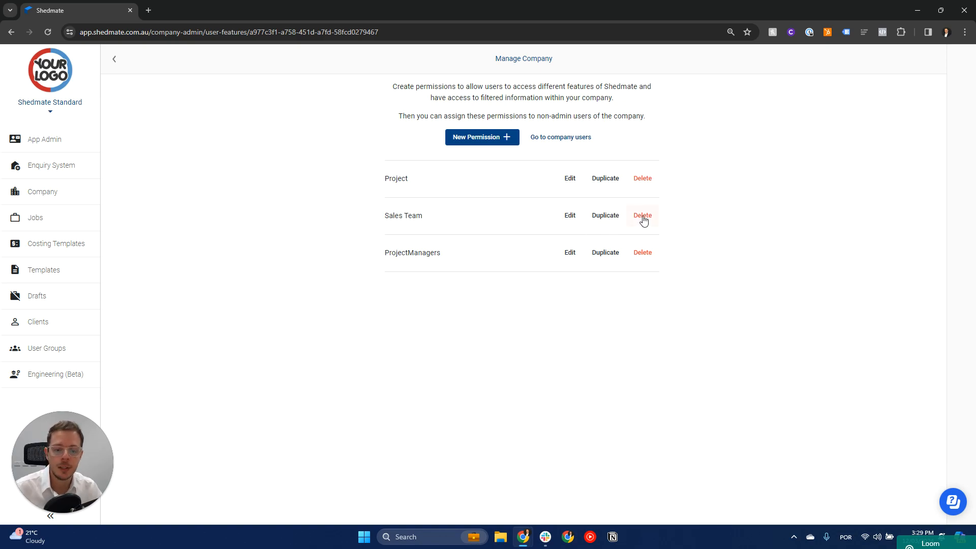
click(571, 255)
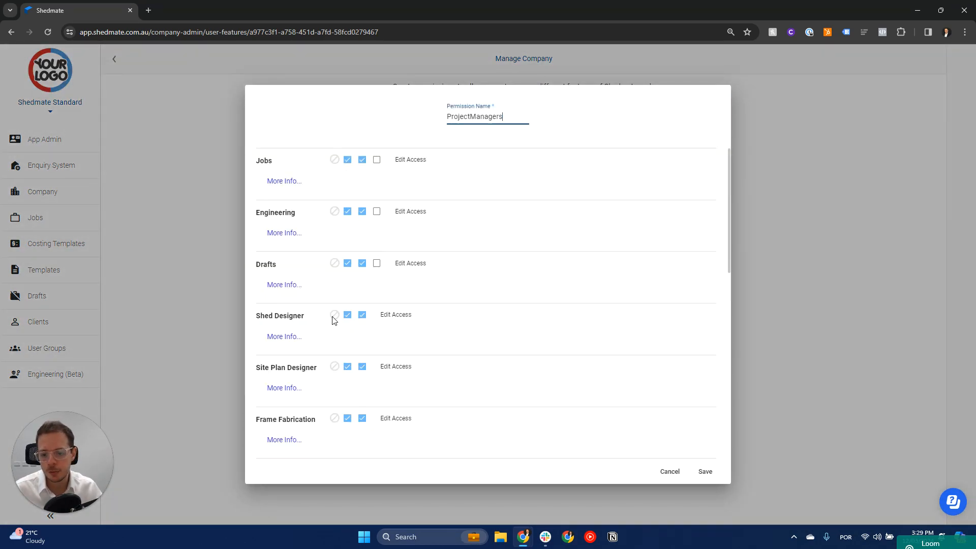
scroll(292, 224, down, 10)
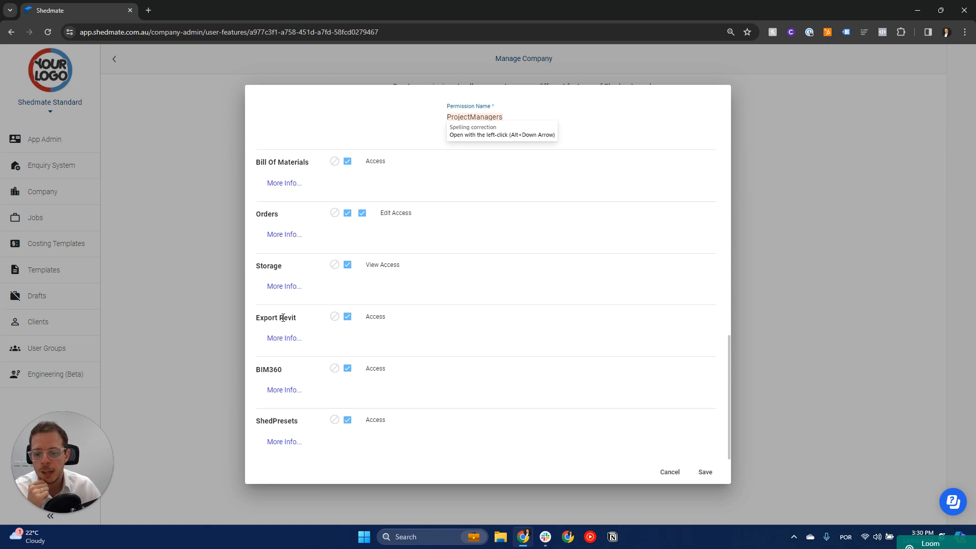
scroll(275, 369, up, 2)
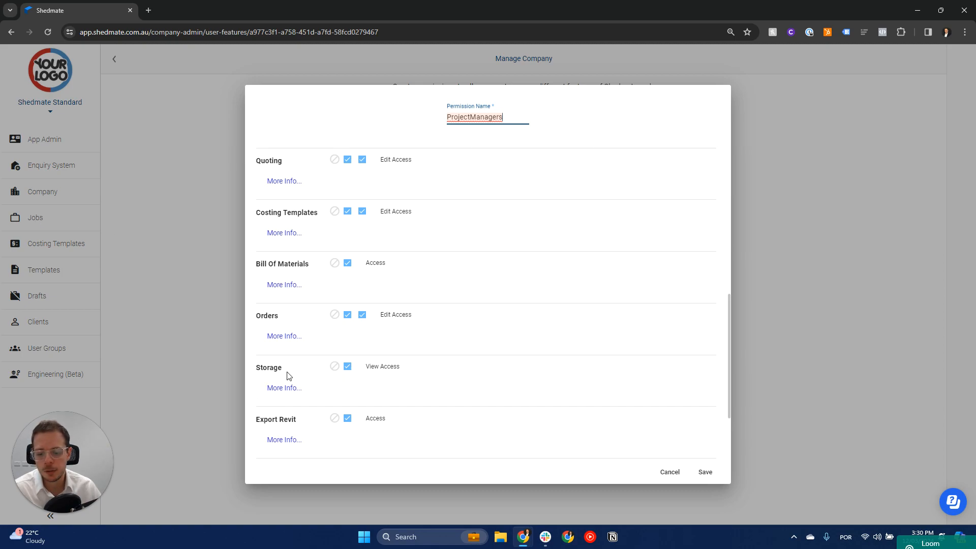
scroll(270, 368, up, 2)
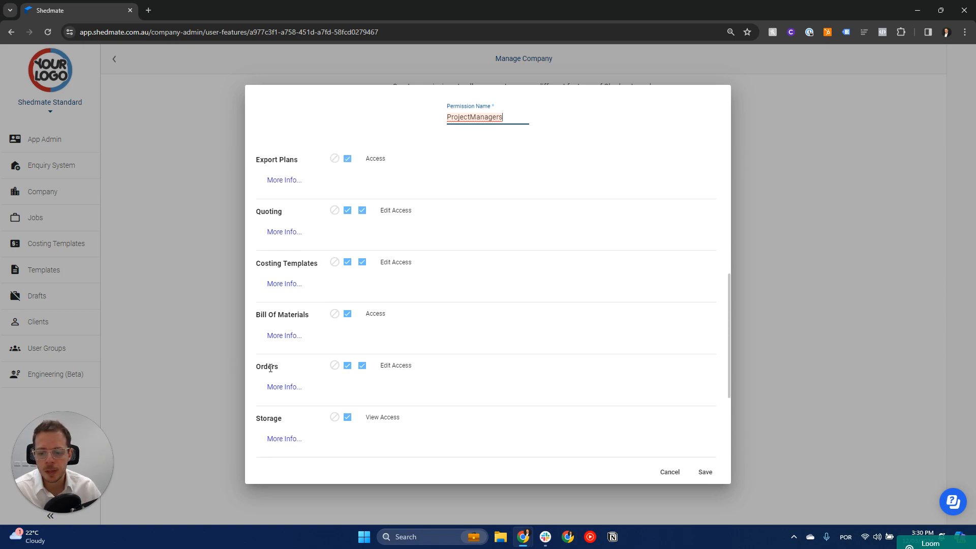
scroll(305, 363, up, 1)
scroll(284, 273, up, 4)
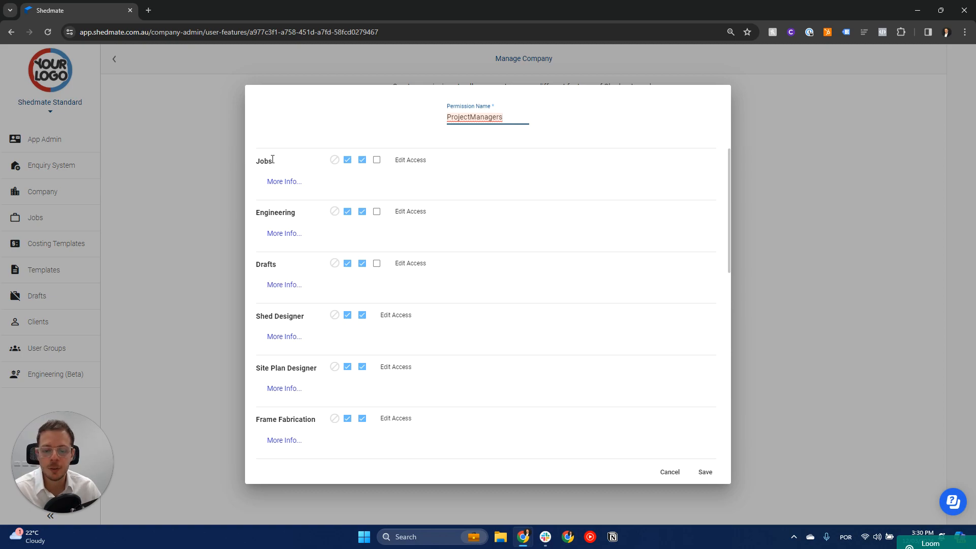
click(705, 472)
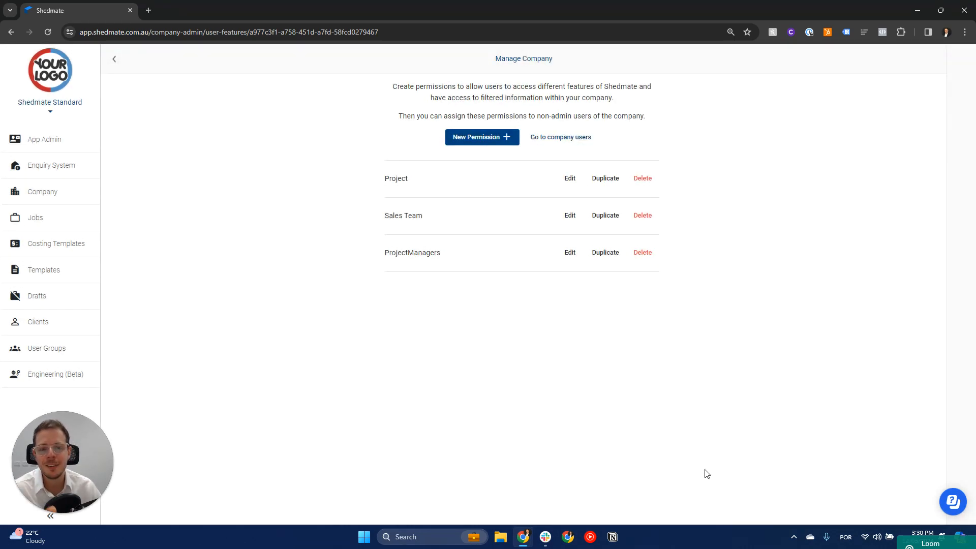